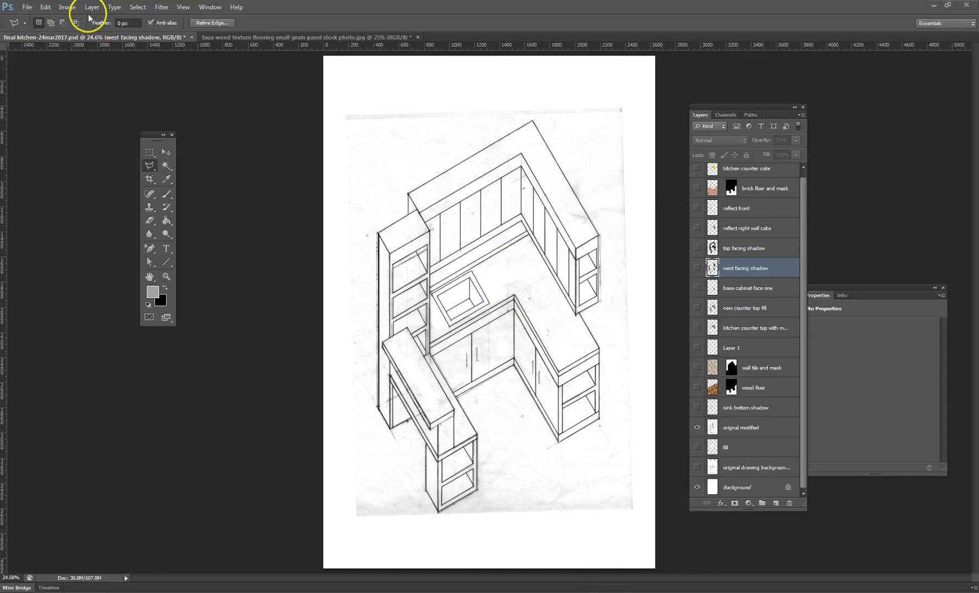
# - Load the saved channel "west facing surfaces LESS sink" as a new selection and make the "orignal modified" layer active
pyautogui.click(137, 7)
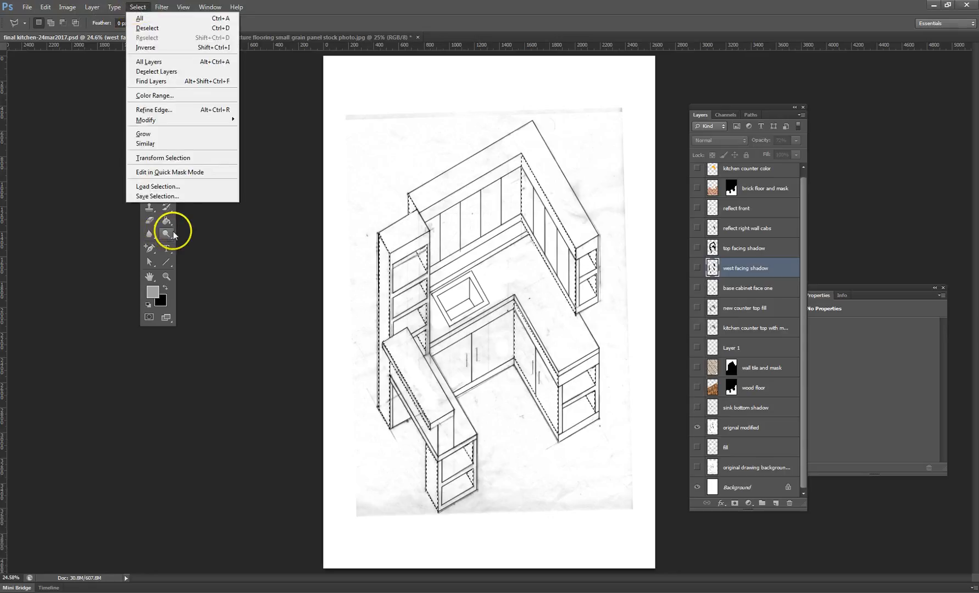
pyautogui.click(165, 187)
pyautogui.click(186, 138)
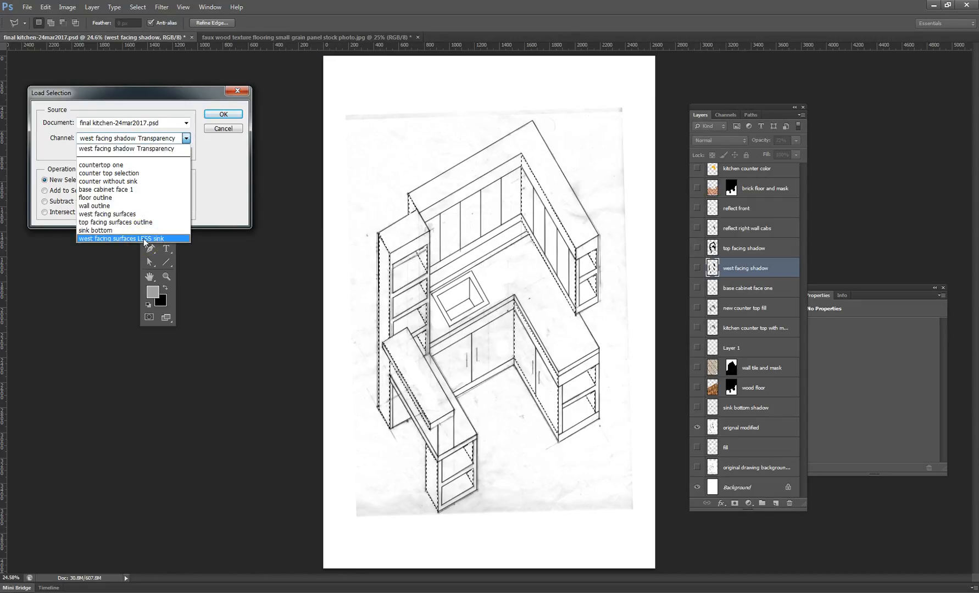
pyautogui.click(145, 240)
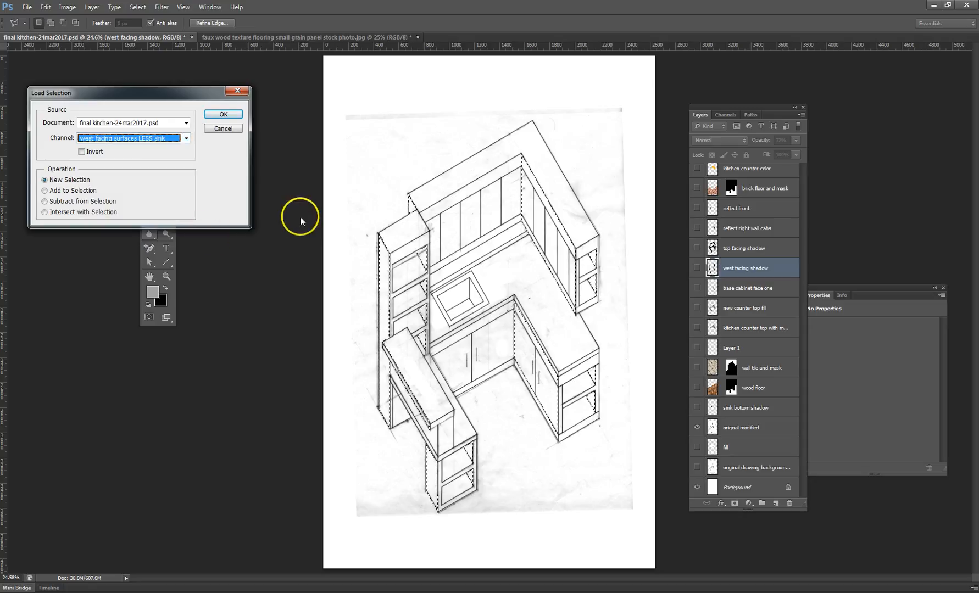
pyautogui.click(222, 114)
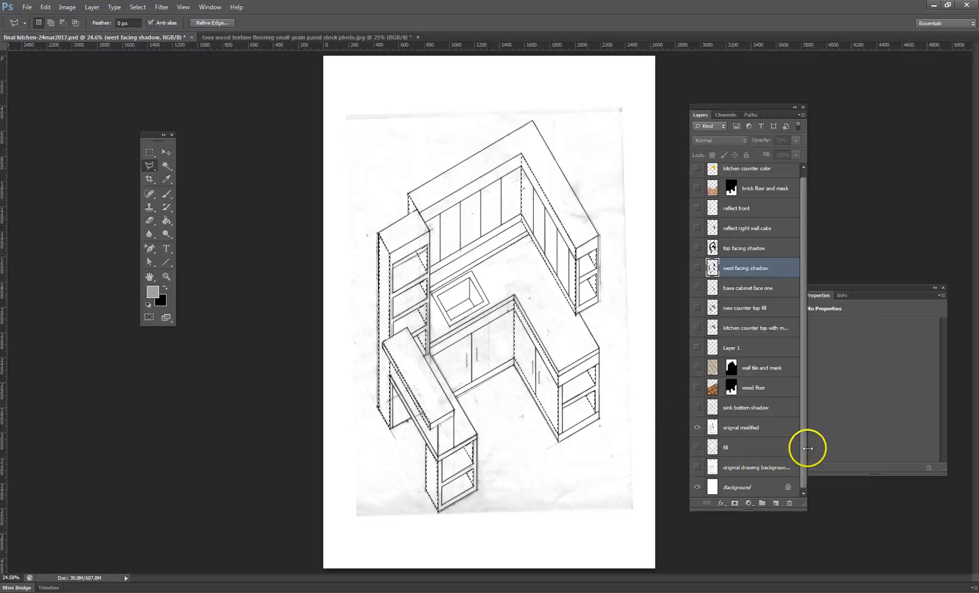
pyautogui.click(762, 427)
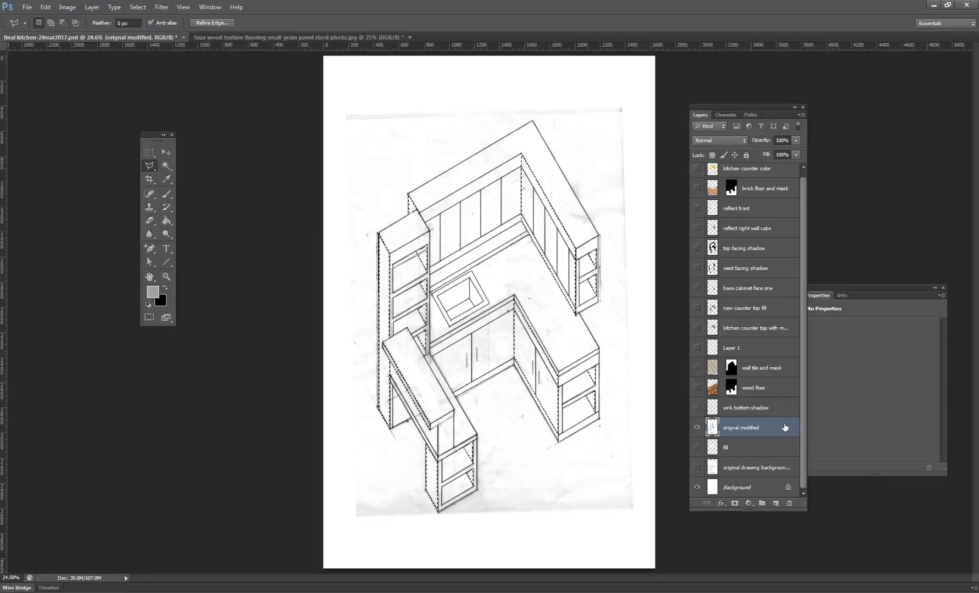
# - Select the entire image in the faux wood texture document and copy it
pyautogui.click(252, 39)
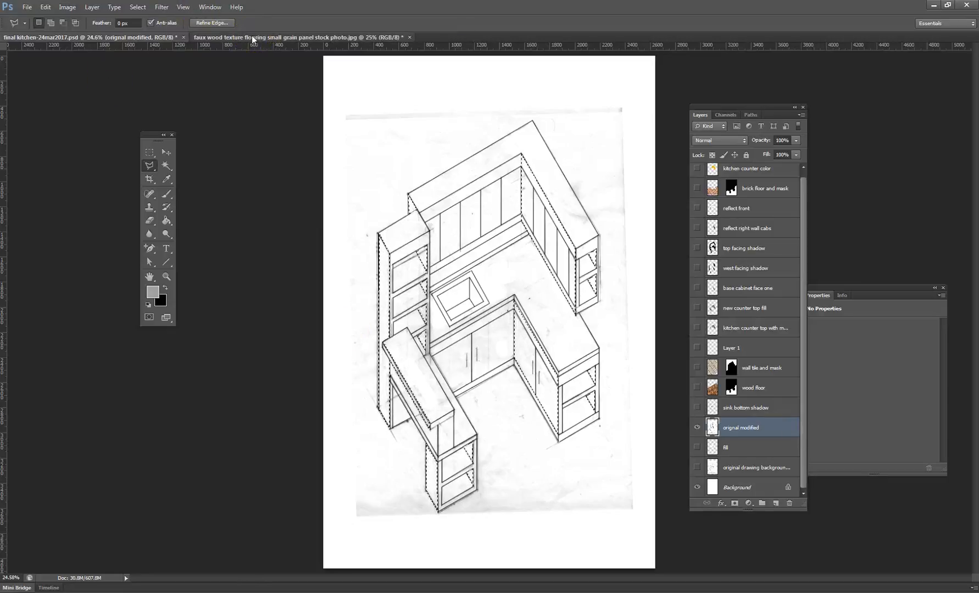
pyautogui.click(313, 246)
pyautogui.hotkey('ctrl', 'a')
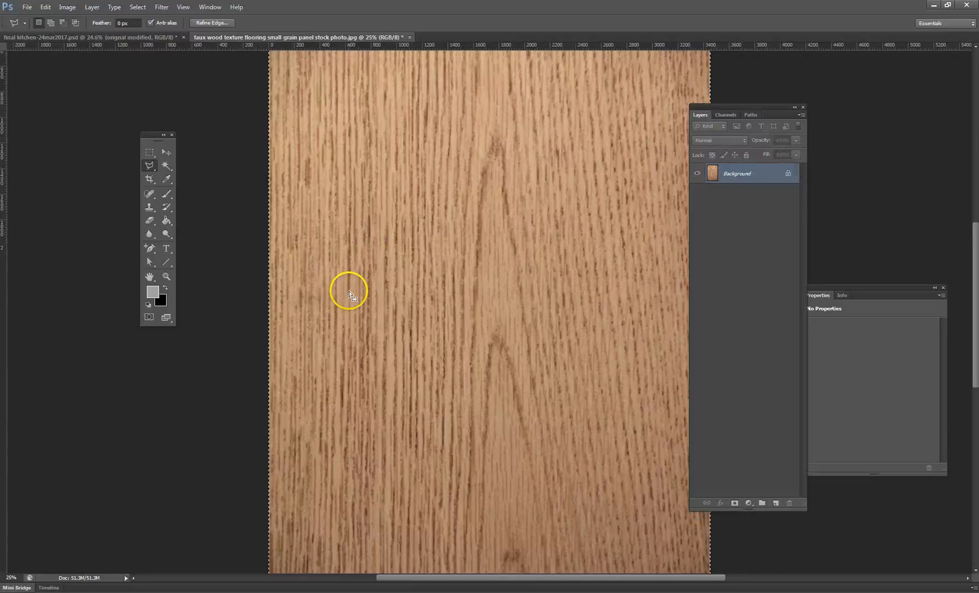
pyautogui.scroll(3, 351, 292)
pyautogui.scroll(-1, 350, 293)
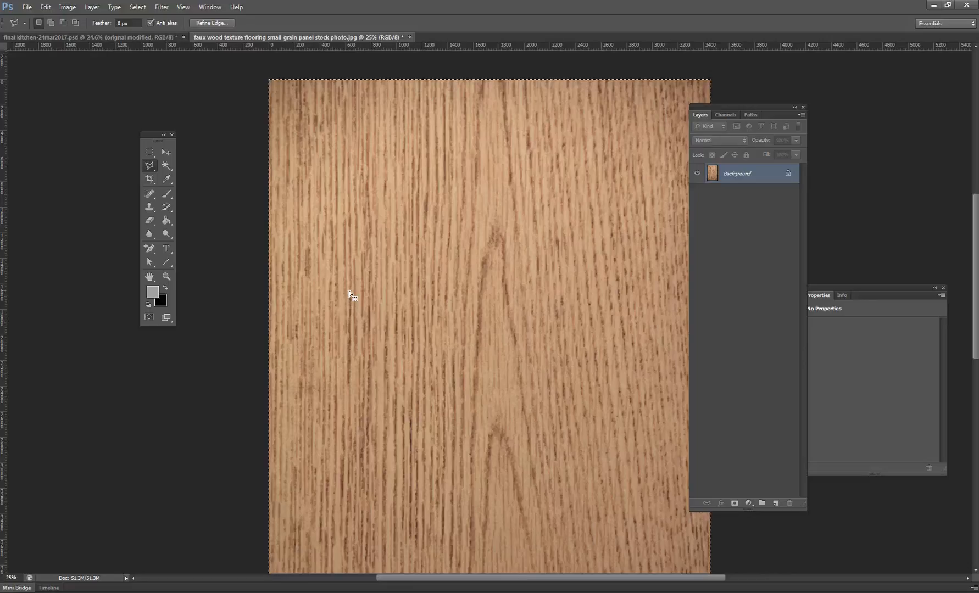
pyautogui.click(209, 185)
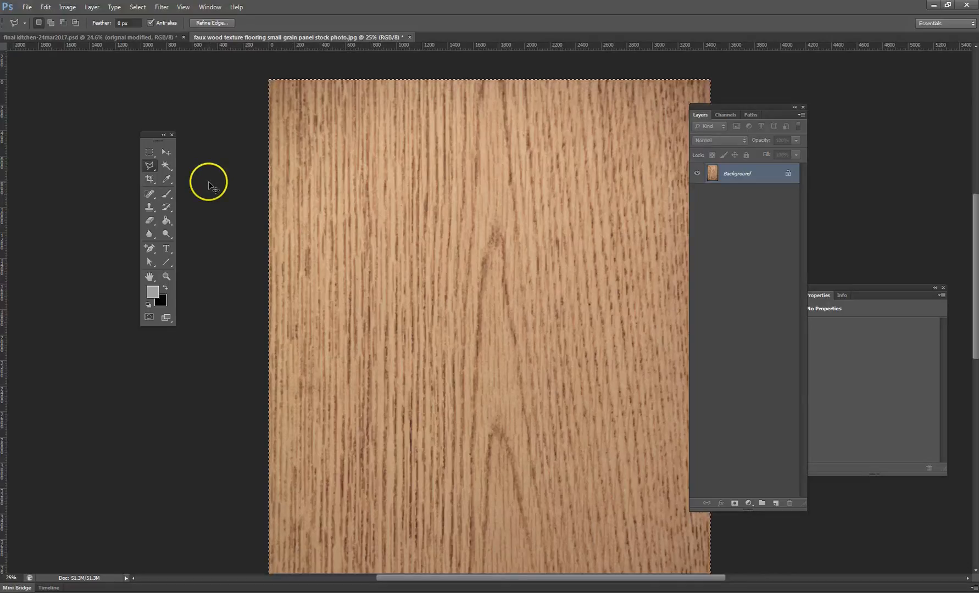
pyautogui.click(31, 7)
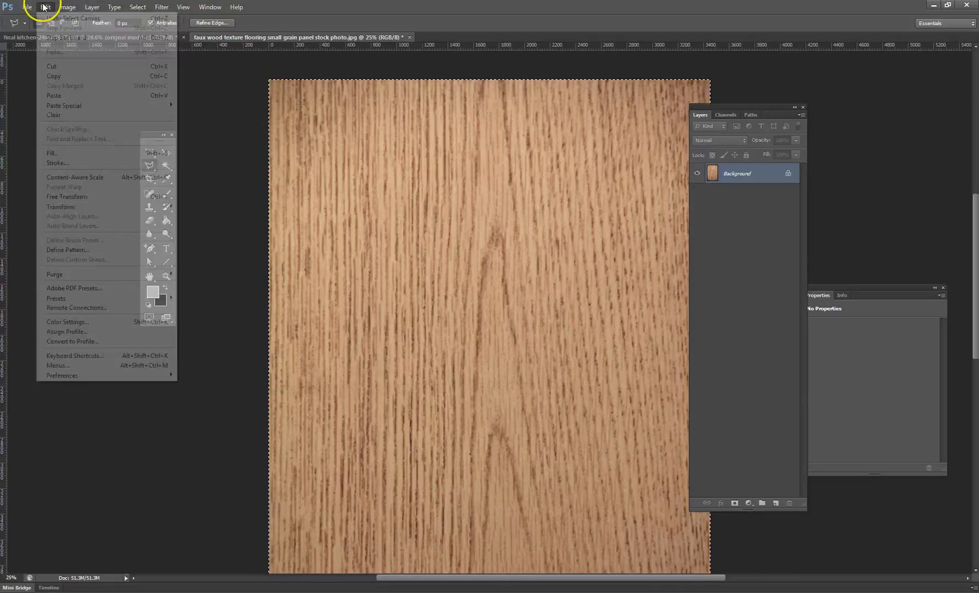
pyautogui.click(87, 80)
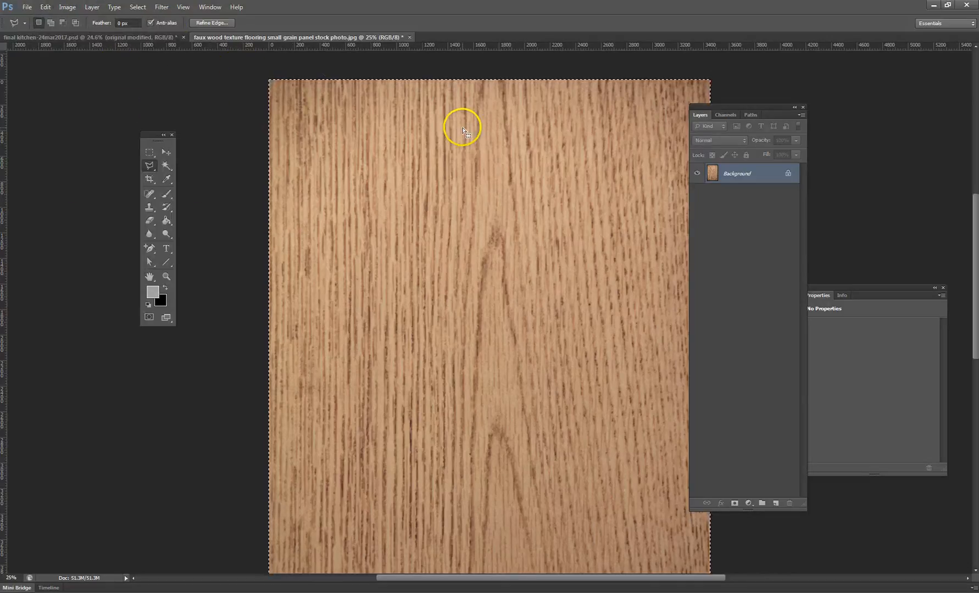
# - Return to the final kitchen document and paste the copied wood texture into the active selection with Paste Into
pyautogui.click(139, 35)
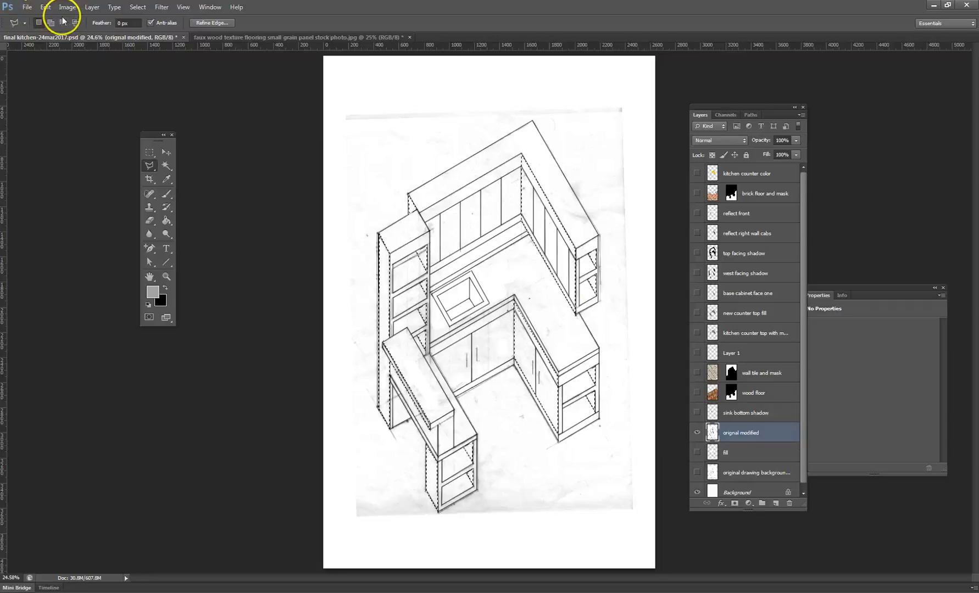
pyautogui.click(44, 6)
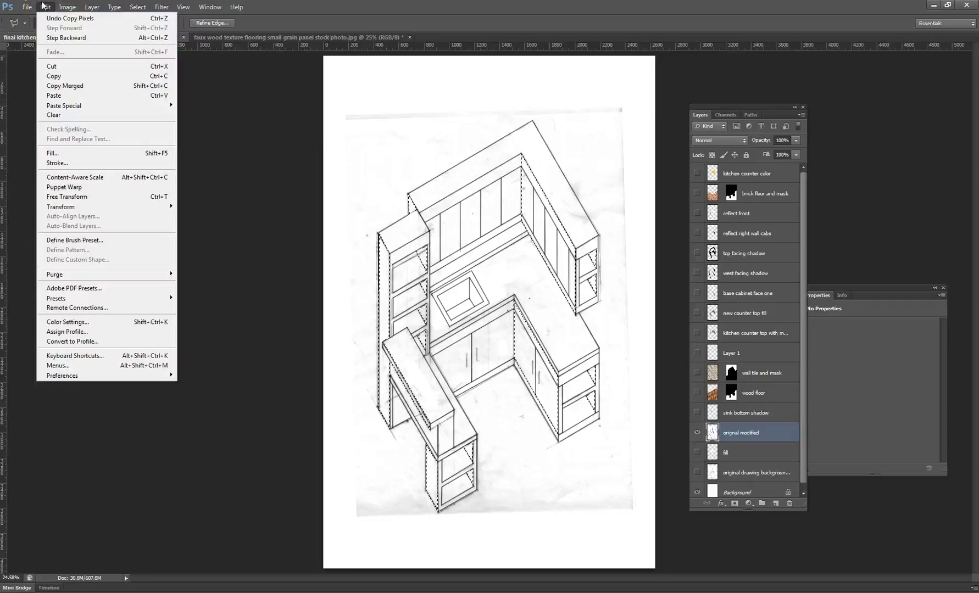
pyautogui.moveTo(104, 110)
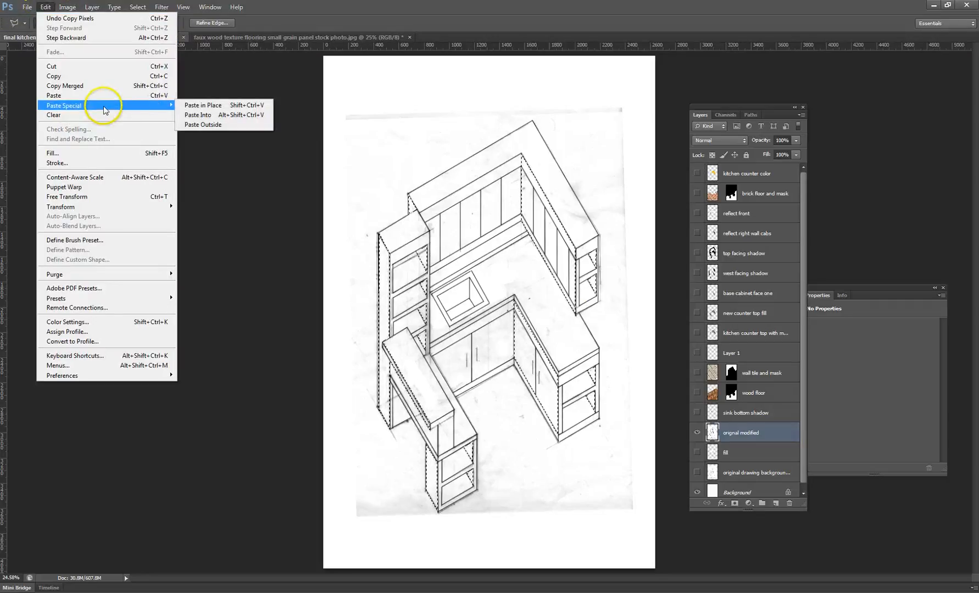
pyautogui.click(229, 116)
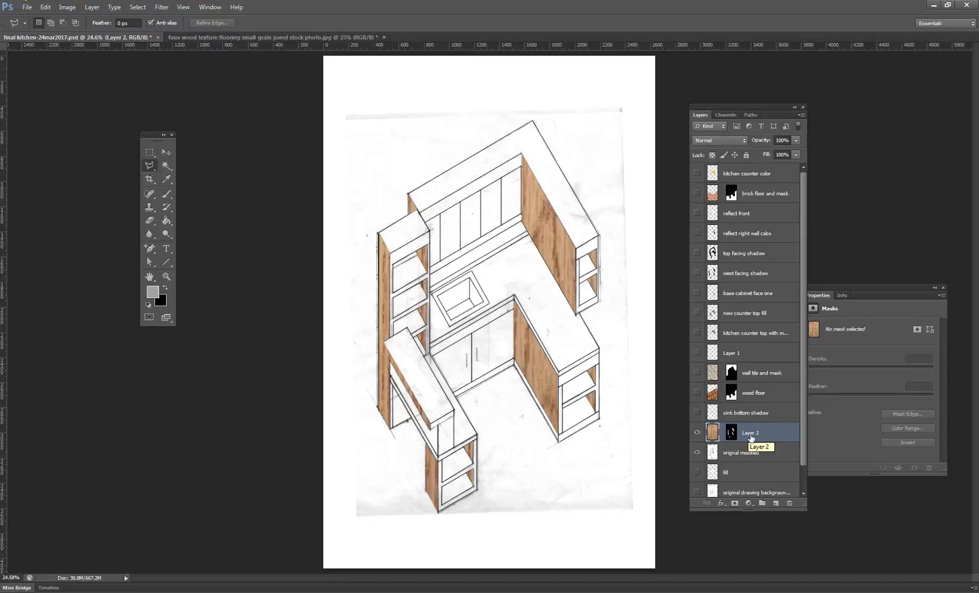
# - Rename the newly pasted wood layer to "west facing wood surfaces"
pyautogui.doubleClick(750, 434)
pyautogui.write('west facin')
pyautogui.write('g wood')
pyautogui.write(' surfaces')
pyautogui.press('Return')
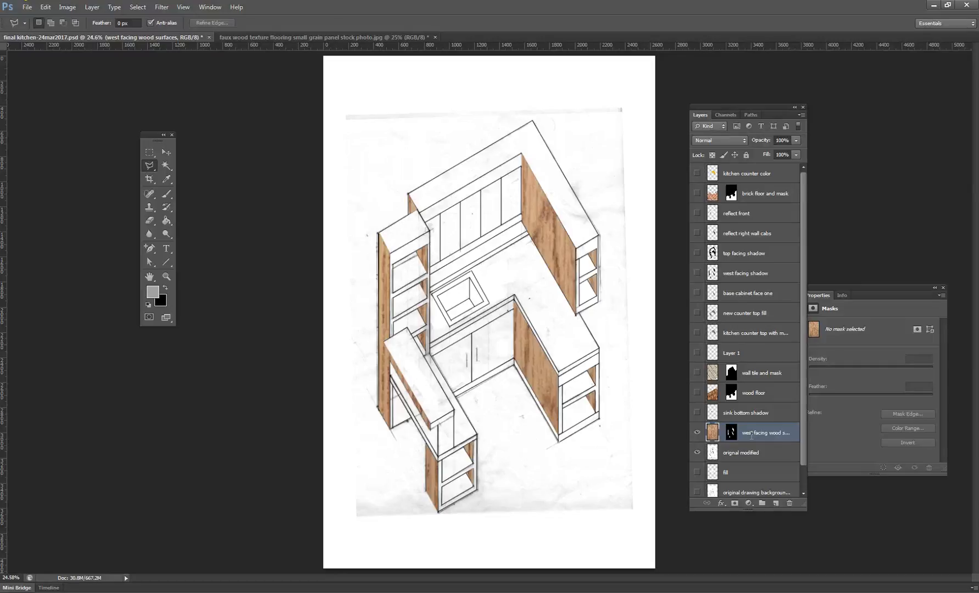
# - Disable the layer mask on the "west facing wood surfaces" layer
pyautogui.click(767, 434)
pyautogui.click(764, 435)
pyautogui.click(731, 435)
pyautogui.click(733, 437)
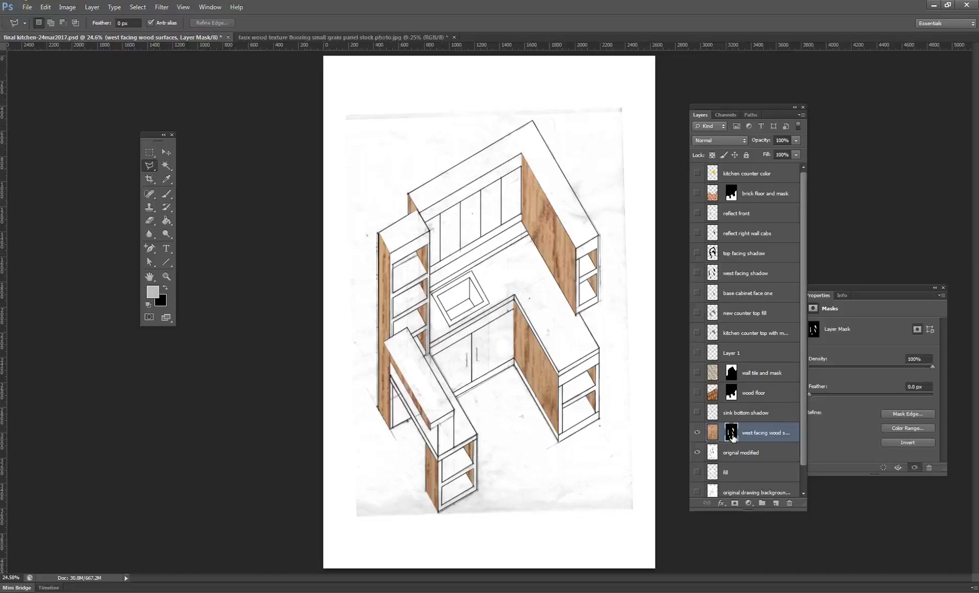
pyautogui.rightClick(733, 435)
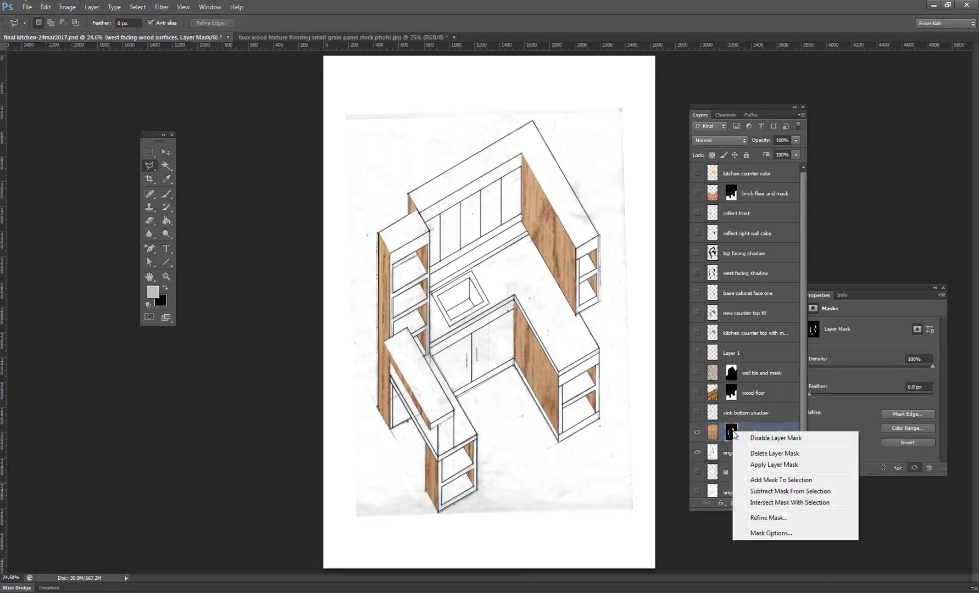
pyautogui.click(781, 438)
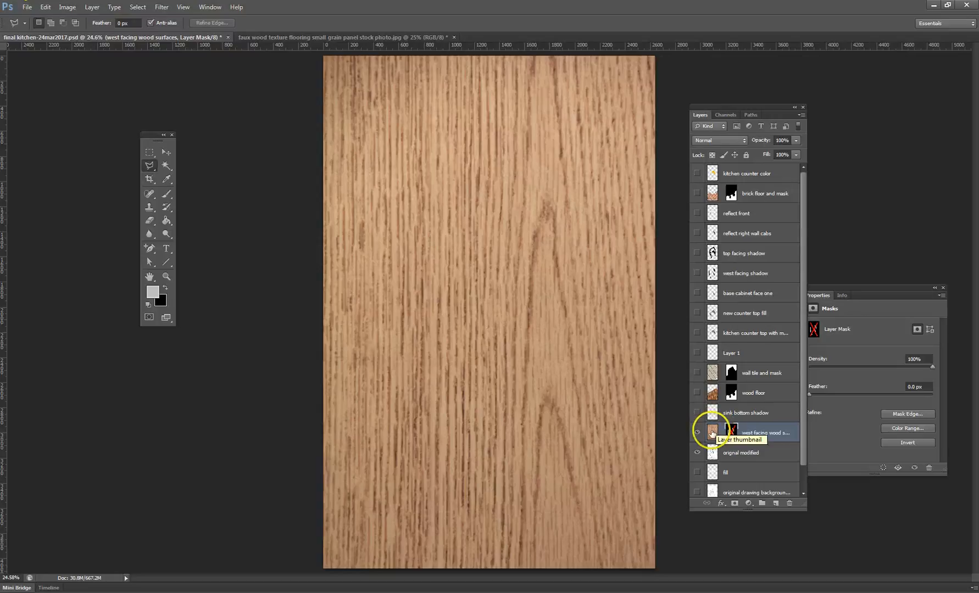
# - Scale the wood texture image on its layer proportionally to about 40% and move it over the kitchen drawing
pyautogui.click(713, 433)
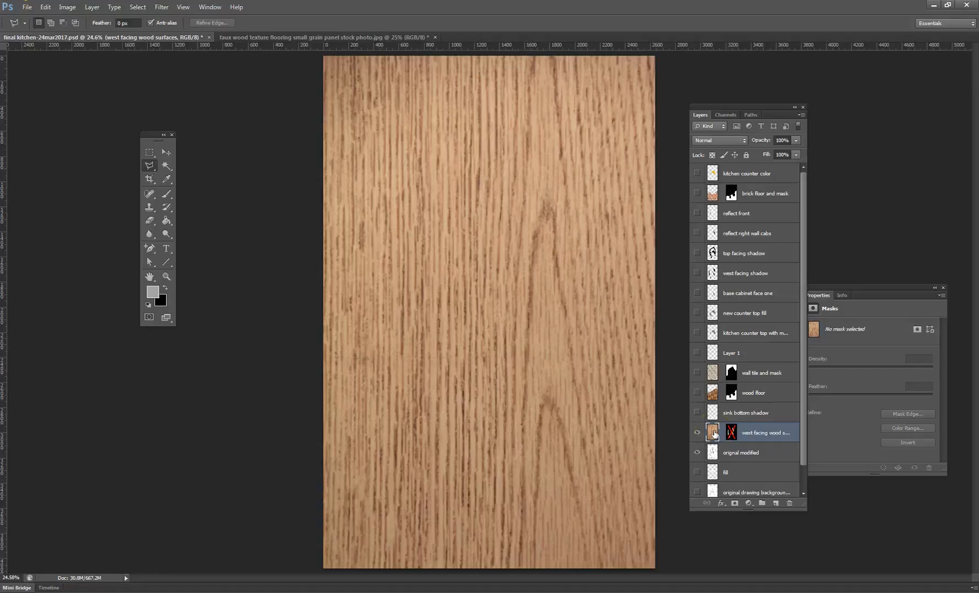
pyautogui.click(48, 9)
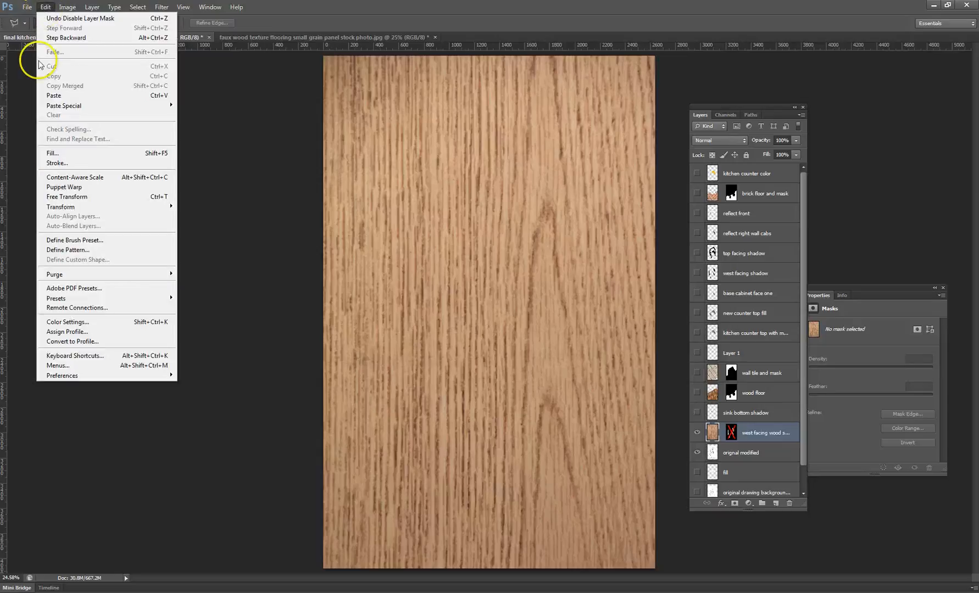
pyautogui.moveTo(106, 211)
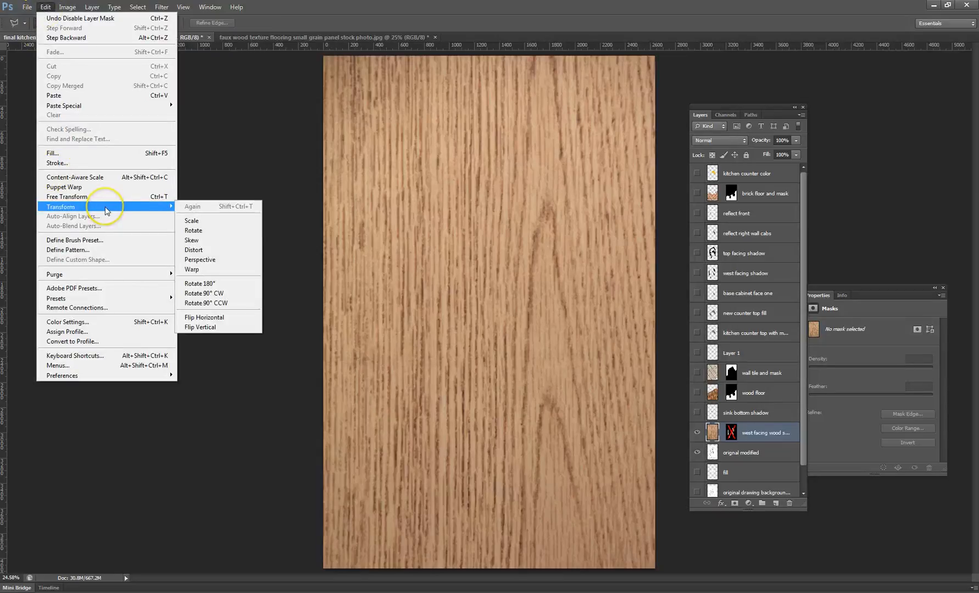
pyautogui.click(222, 222)
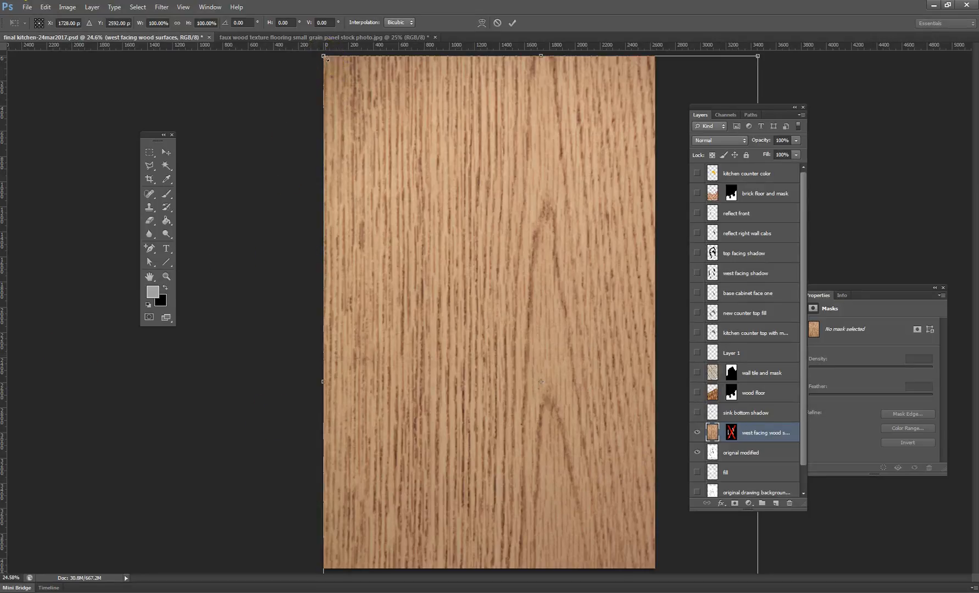
pyautogui.moveTo(326, 58)
pyautogui.mouseDown()
pyautogui.moveTo(526, 342)
pyautogui.moveTo(583, 446)
pyautogui.mouseUp()
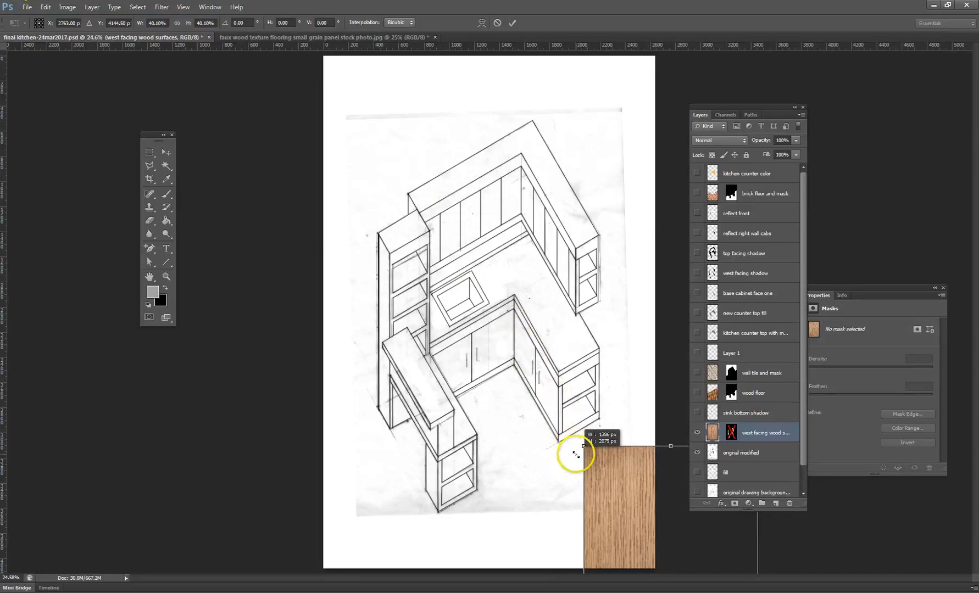
pyautogui.moveTo(627, 516)
pyautogui.mouseDown()
pyautogui.moveTo(570, 393)
pyautogui.moveTo(477, 305)
pyautogui.mouseUp()
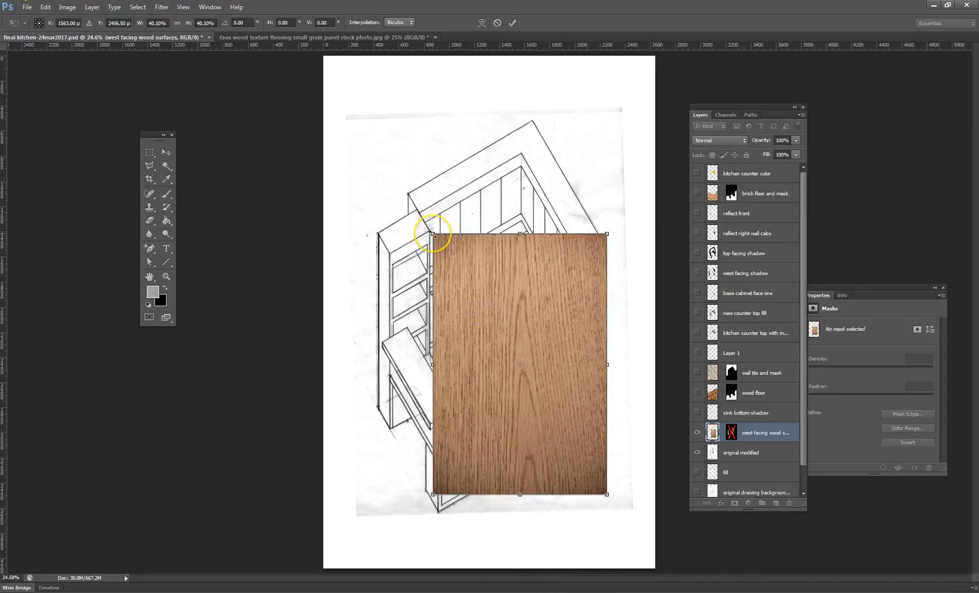
# - Shrink the wood texture further to about 15.5% of its original size and apply the transform
pyautogui.moveTo(432, 234); pyautogui.dragTo(528, 377)
pyautogui.moveTo(433, 235); pyautogui.dragTo(521, 407)
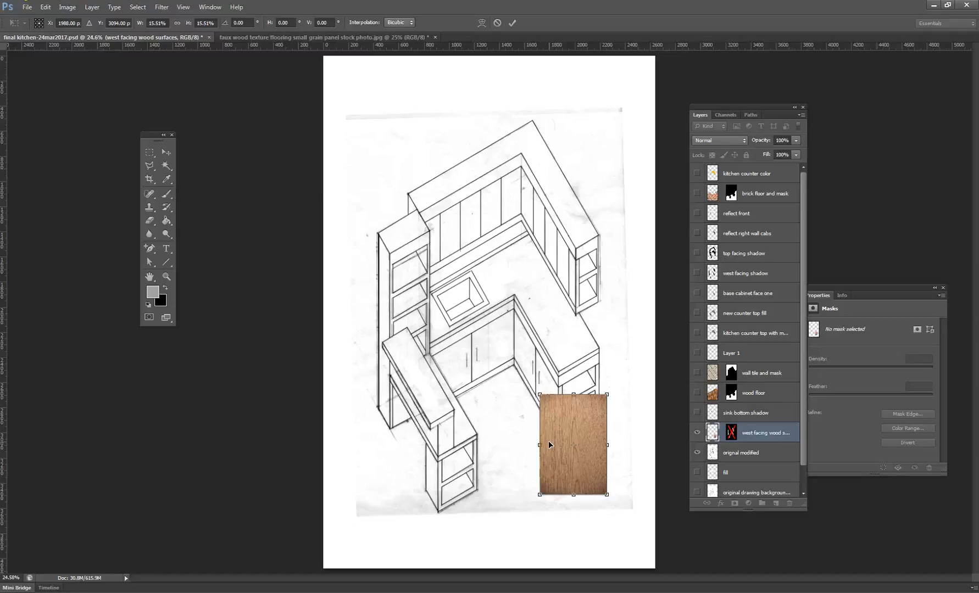
pyautogui.press('l')
pyautogui.press('Return')
pyautogui.click(513, 362)
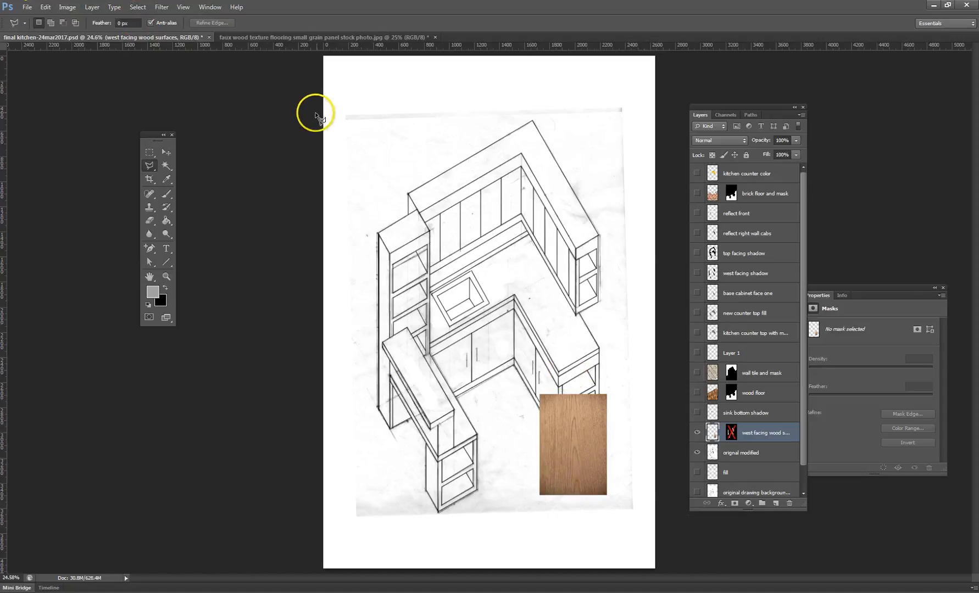
pyautogui.click(142, 7)
pyautogui.click(193, 184)
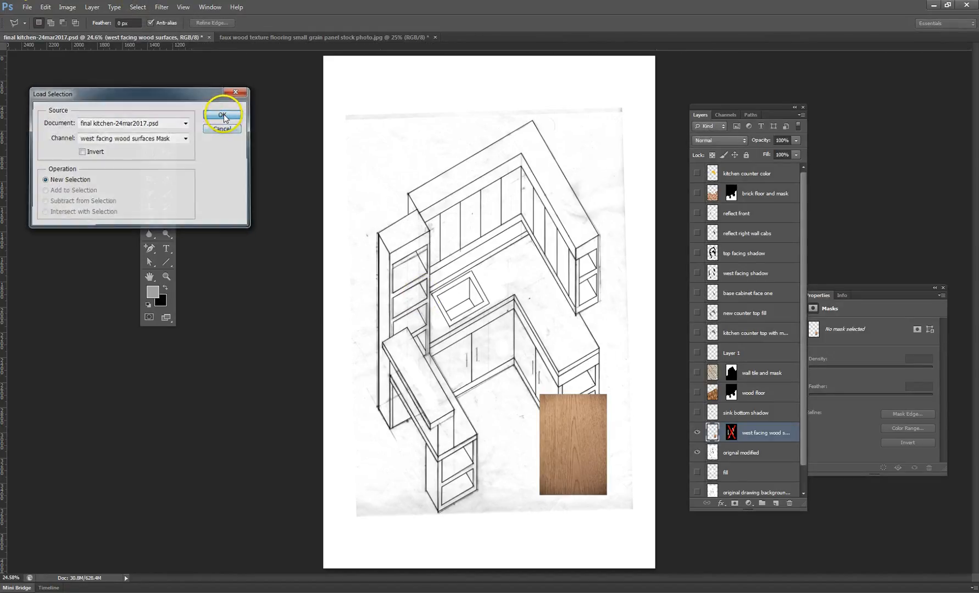
pyautogui.click(223, 114)
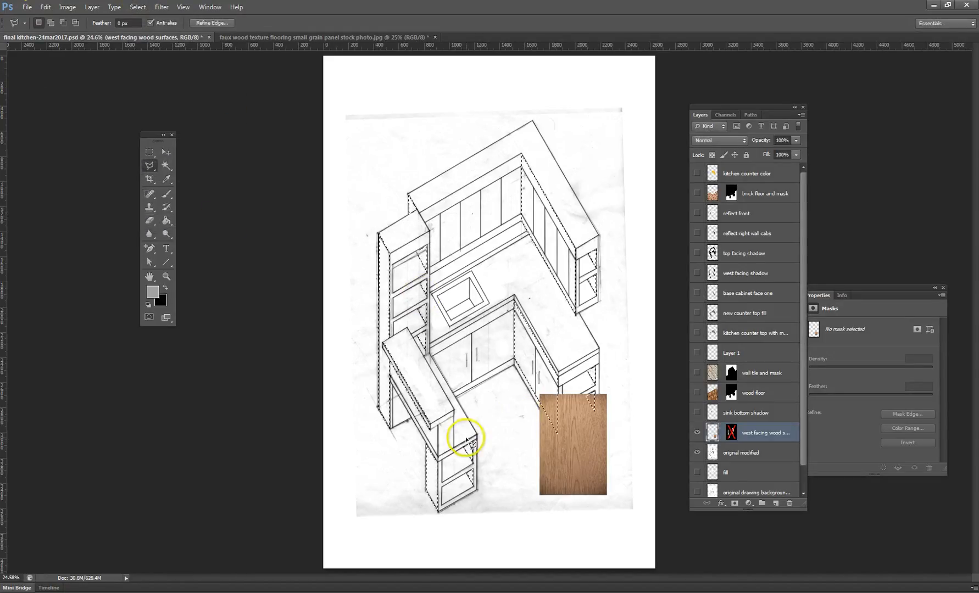
pyautogui.click(49, 8)
pyautogui.click(51, 18)
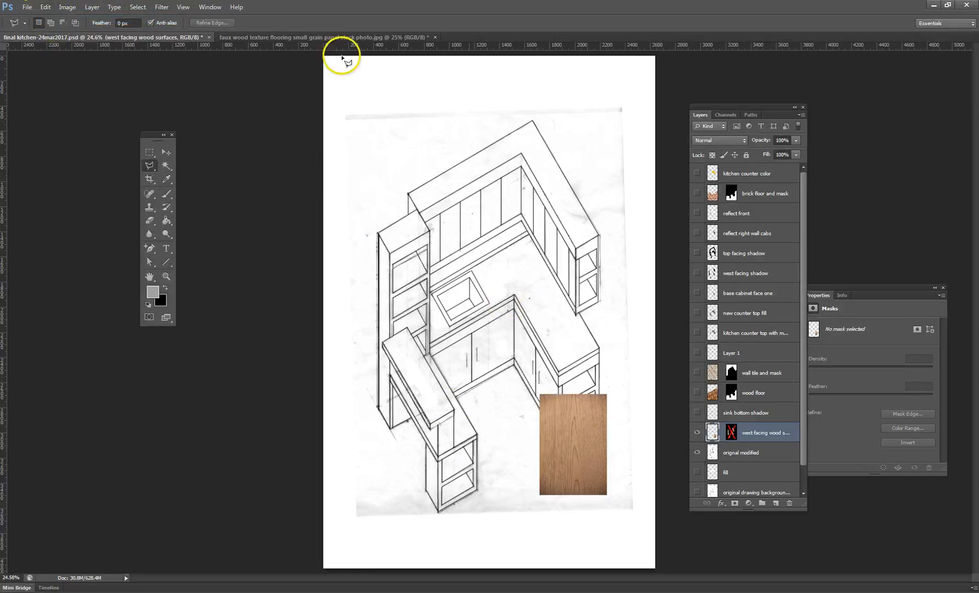
# - Select the scaled wood swatch with a rectangular marquee and define it as a pattern named "wood grain pattern"
pyautogui.click(149, 152)
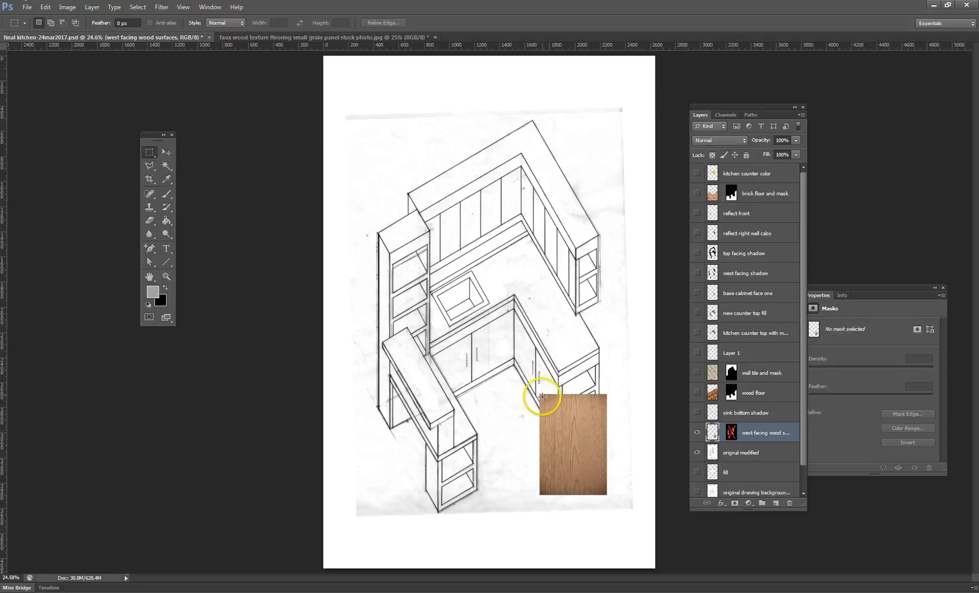
pyautogui.moveTo(540, 395); pyautogui.dragTo(606, 494)
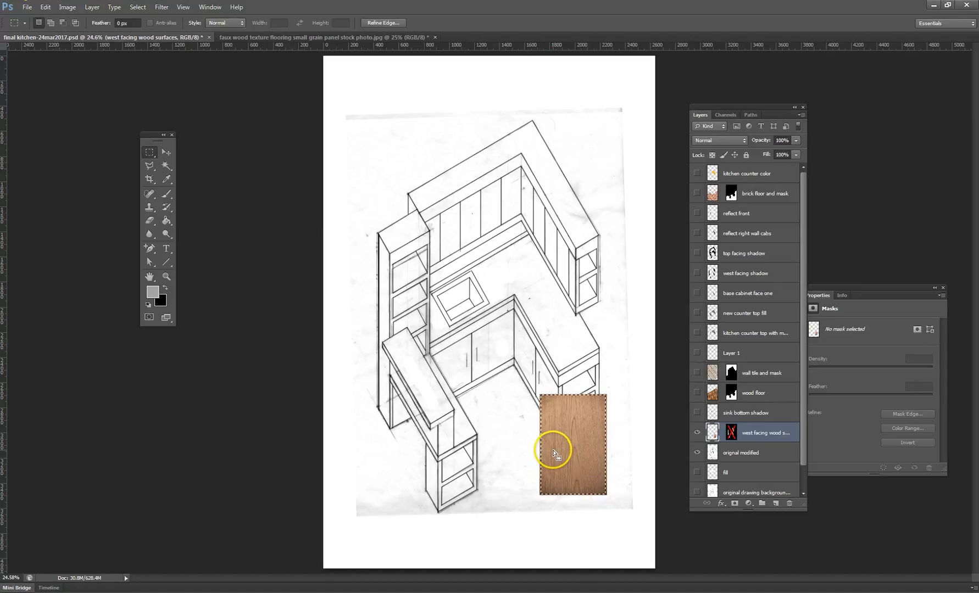
pyautogui.click(43, 8)
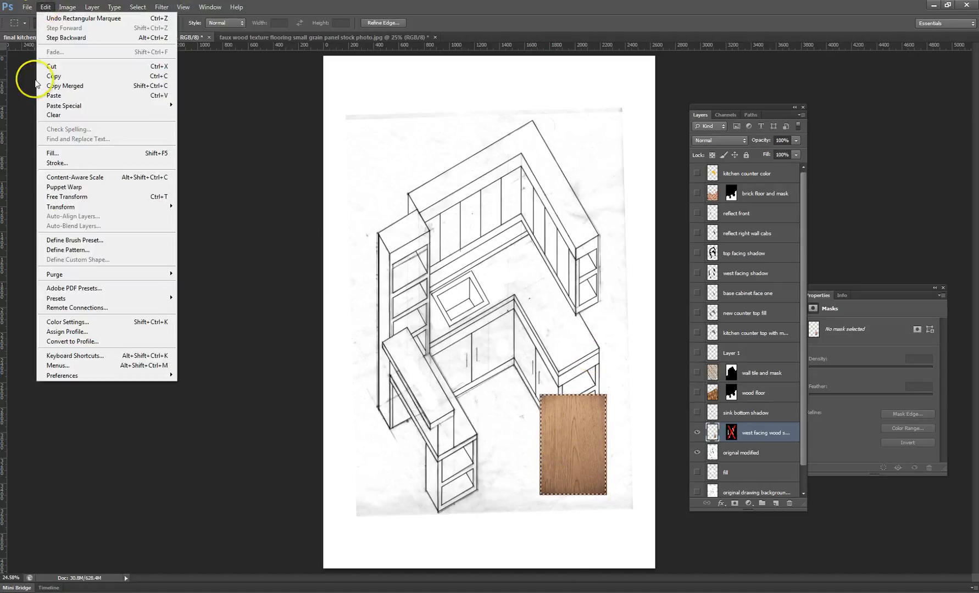
pyautogui.click(127, 254)
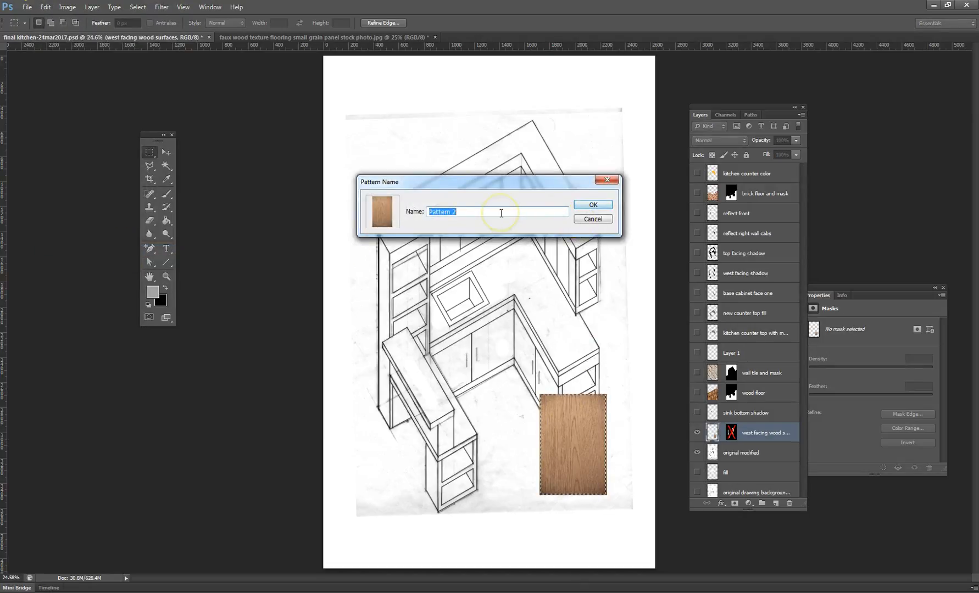
pyautogui.write('wood')
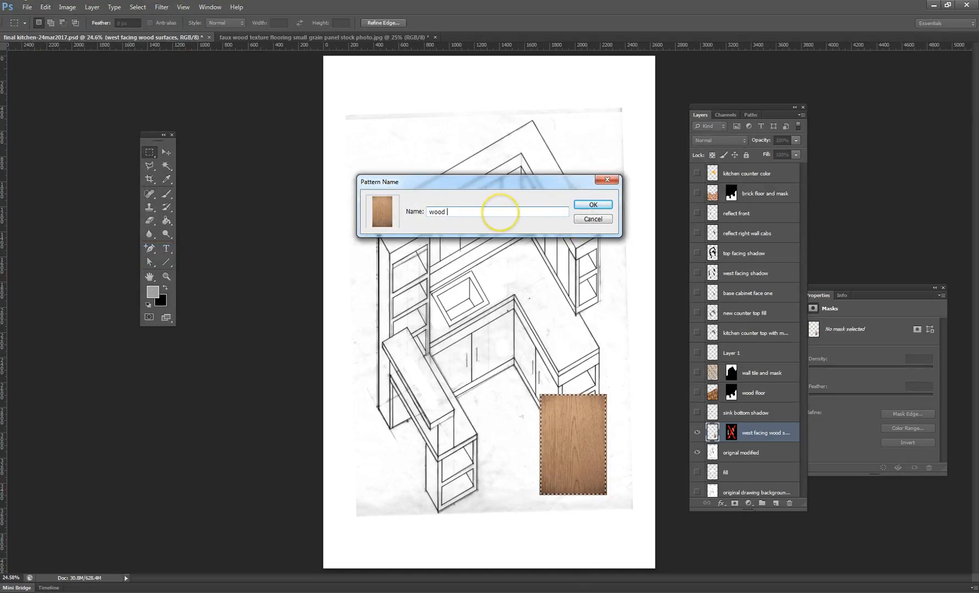
pyautogui.write(' grain paa')
pyautogui.write('ter')
pyautogui.press('Return')
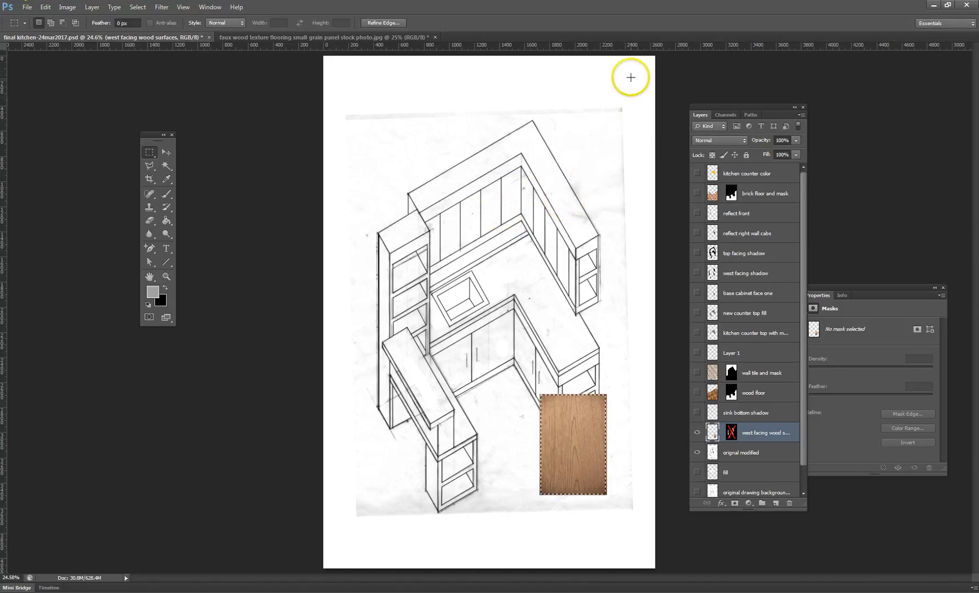
# - Select a rectangle enclosing the entire kitchen drawing and fill it with the custom "wood grain pattern" on the west facing wood surfaces layer
pyautogui.hotkey('ctrl', 'd')
pyautogui.moveTo(630, 77); pyautogui.dragTo(346, 561)
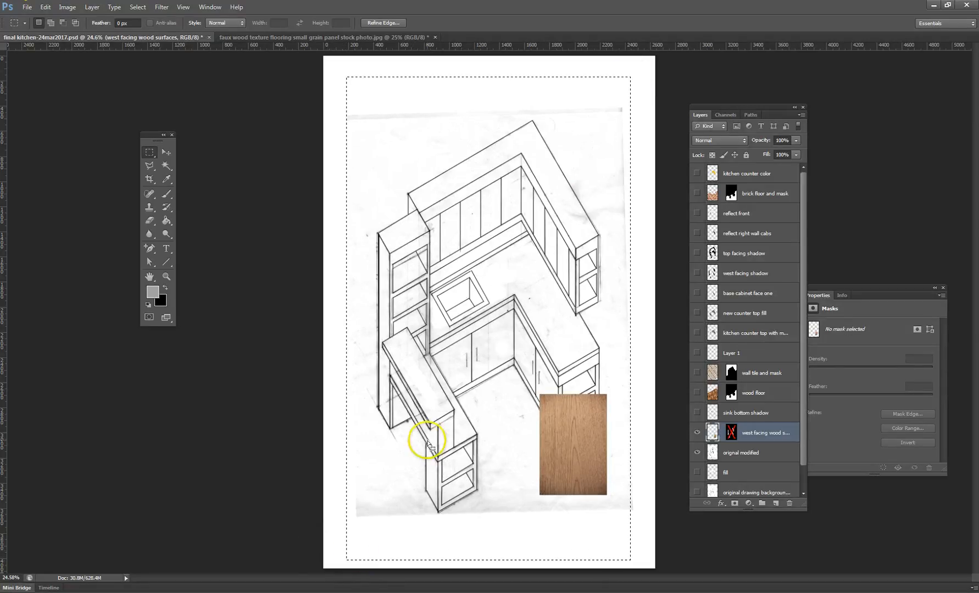
pyautogui.click(41, 7)
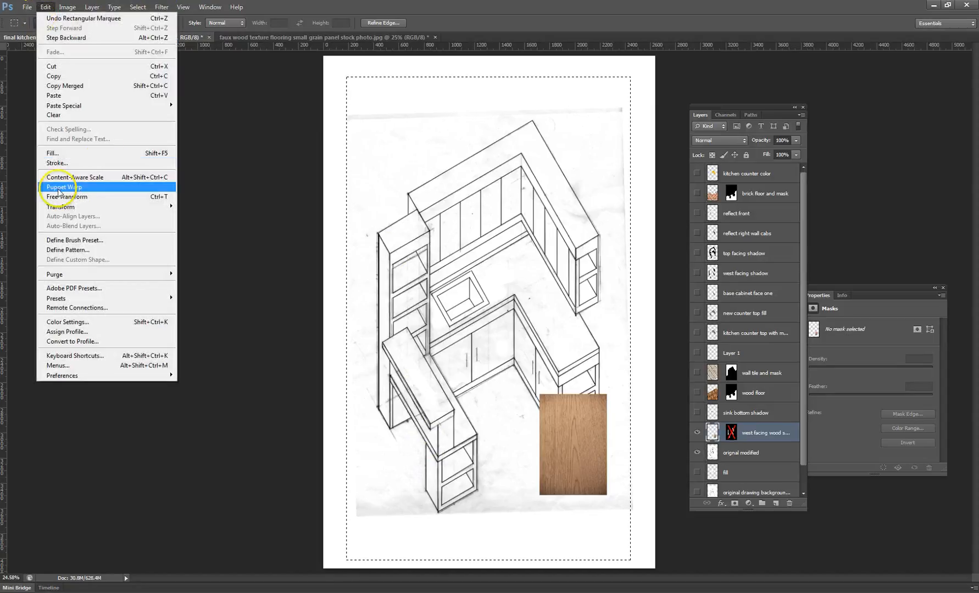
pyautogui.click(114, 150)
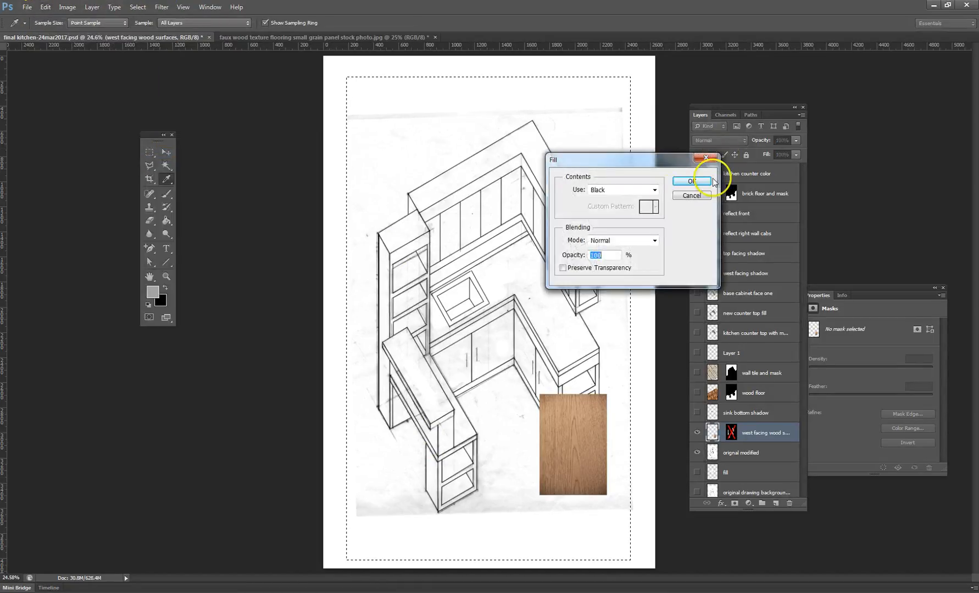
pyautogui.click(654, 190)
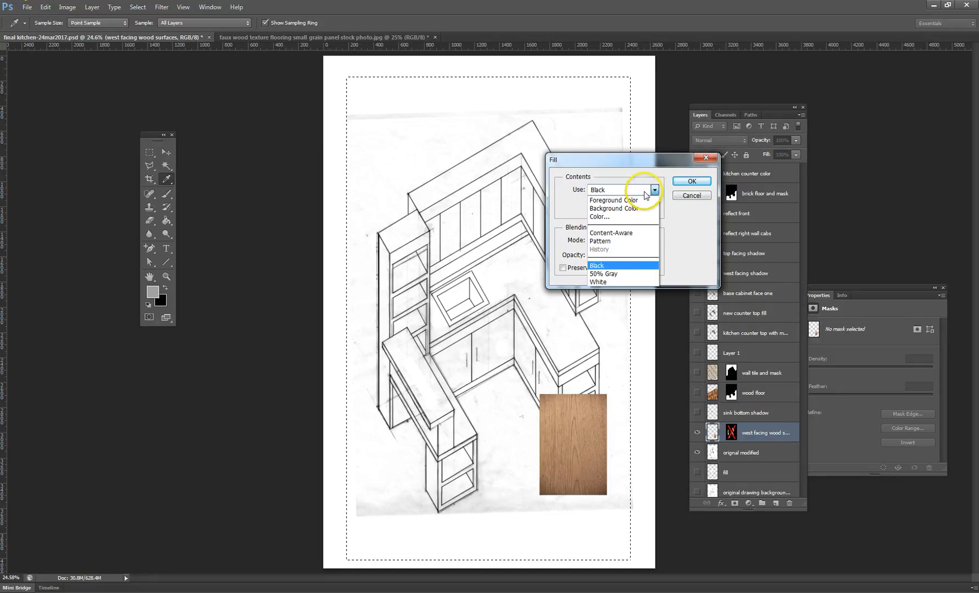
pyautogui.click(615, 242)
pyautogui.click(655, 207)
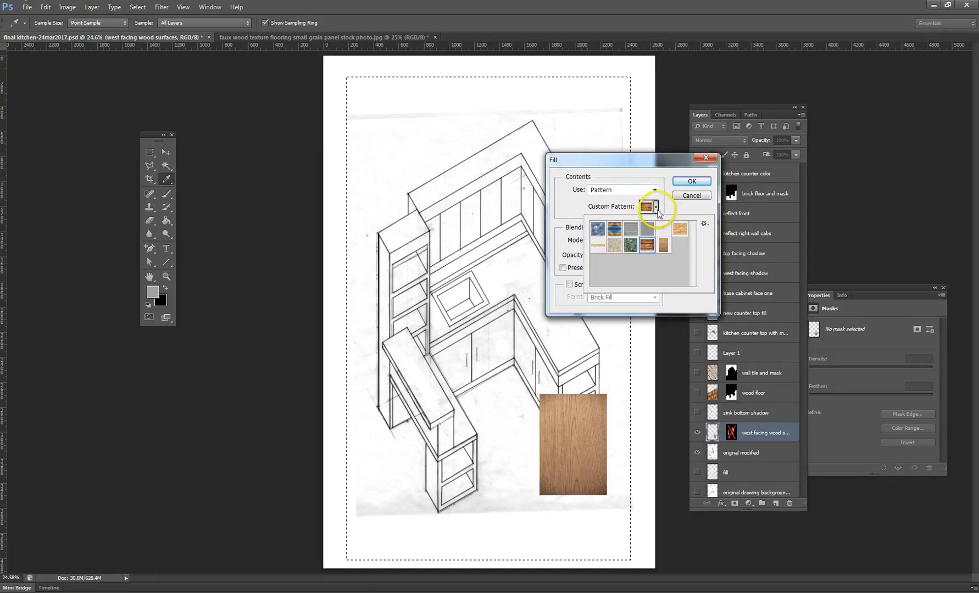
pyautogui.click(664, 246)
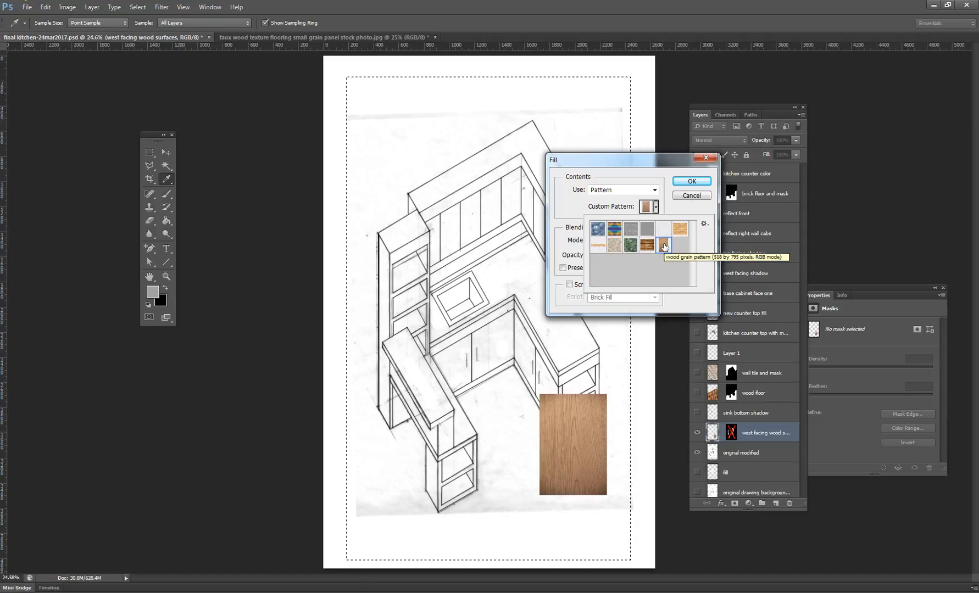
pyautogui.click(690, 184)
pyautogui.click(689, 183)
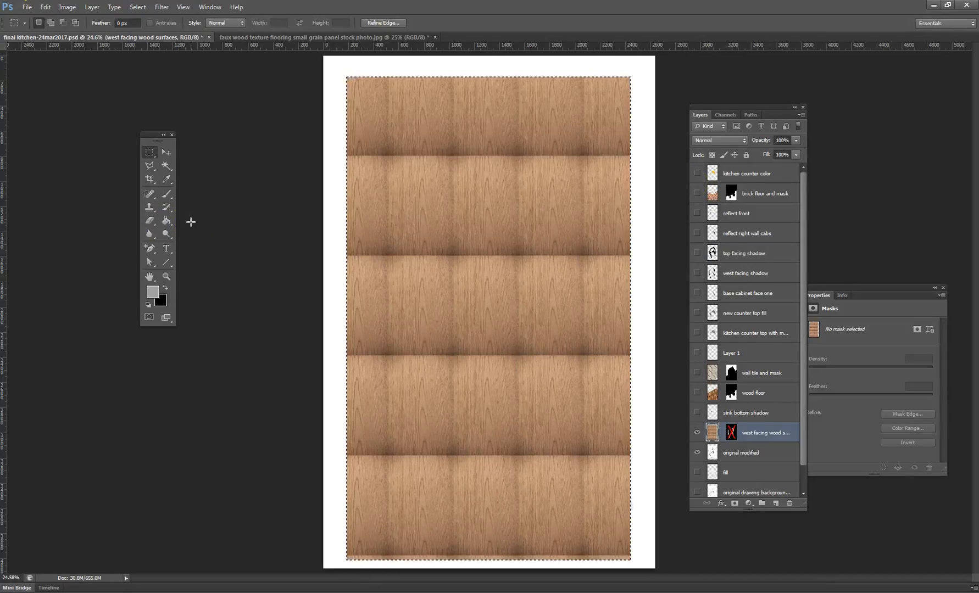
# - Deselect the filled area and enable the layer mask on the west facing wood surfaces layer
pyautogui.click(48, 7)
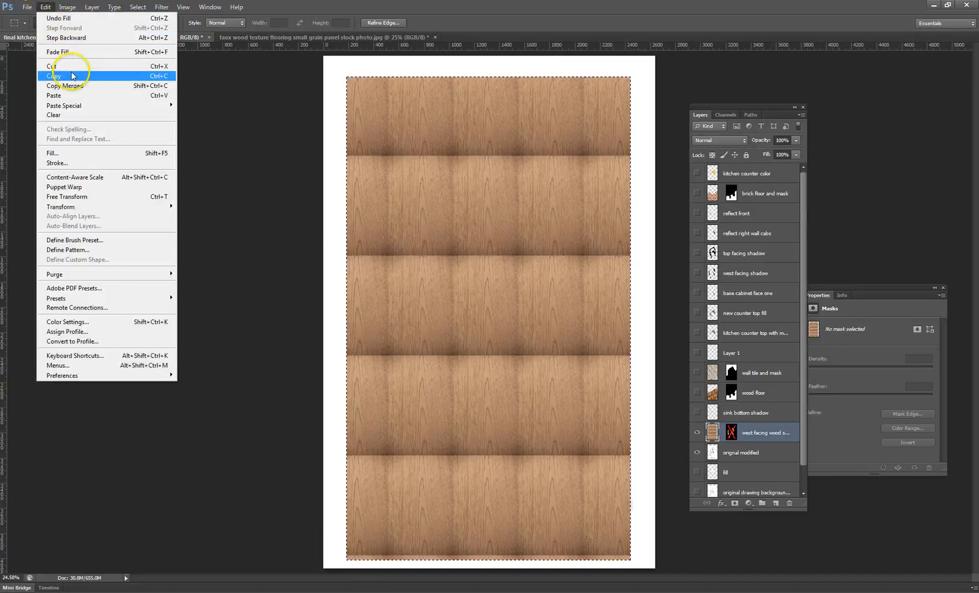
pyautogui.moveTo(132, 7)
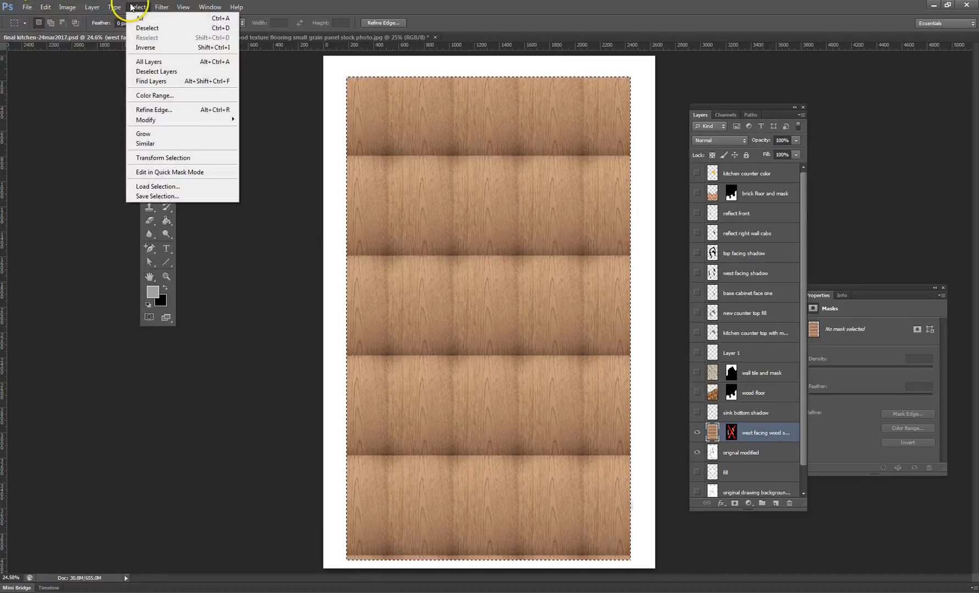
pyautogui.click(156, 28)
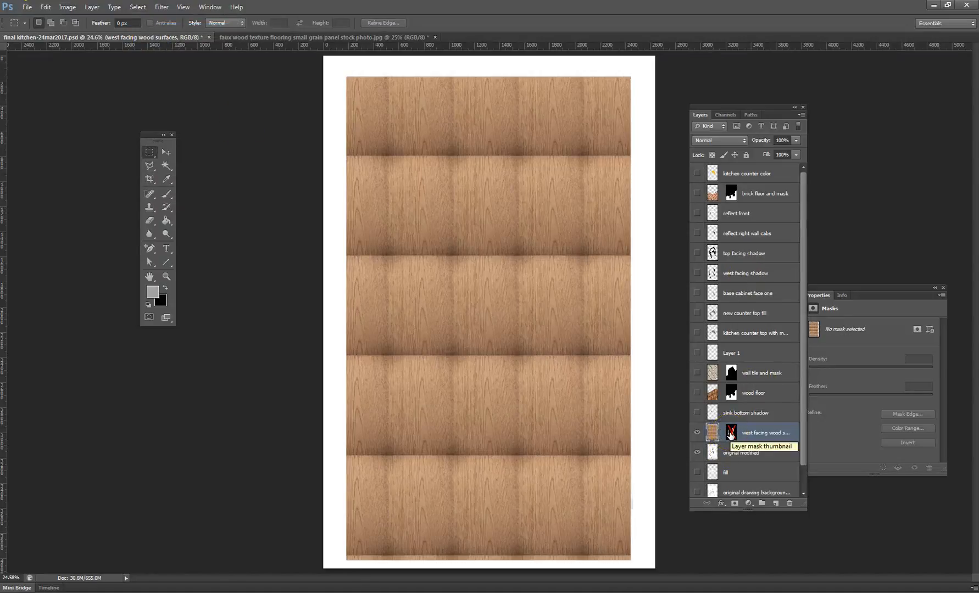
pyautogui.rightClick(731, 434)
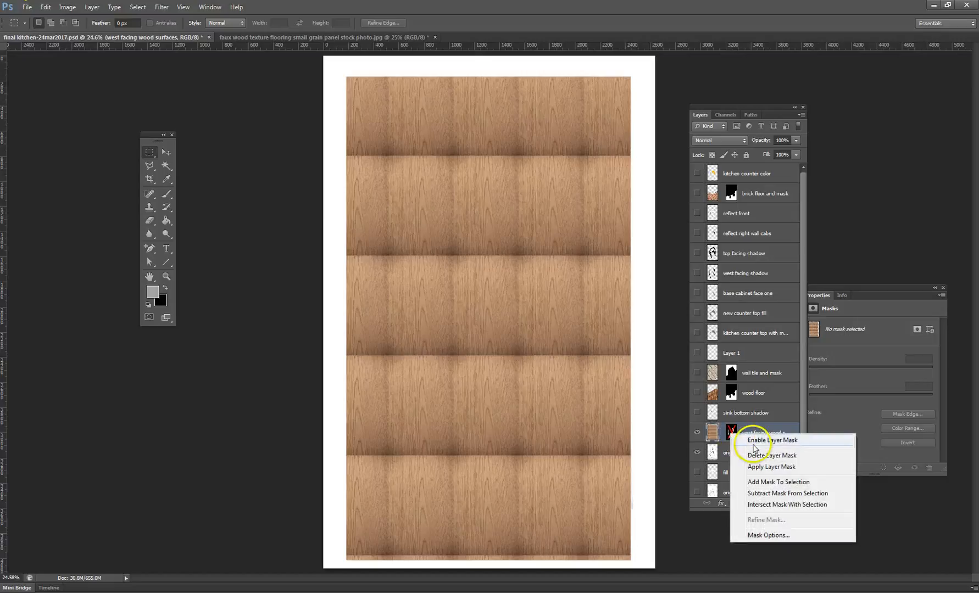
pyautogui.click(761, 441)
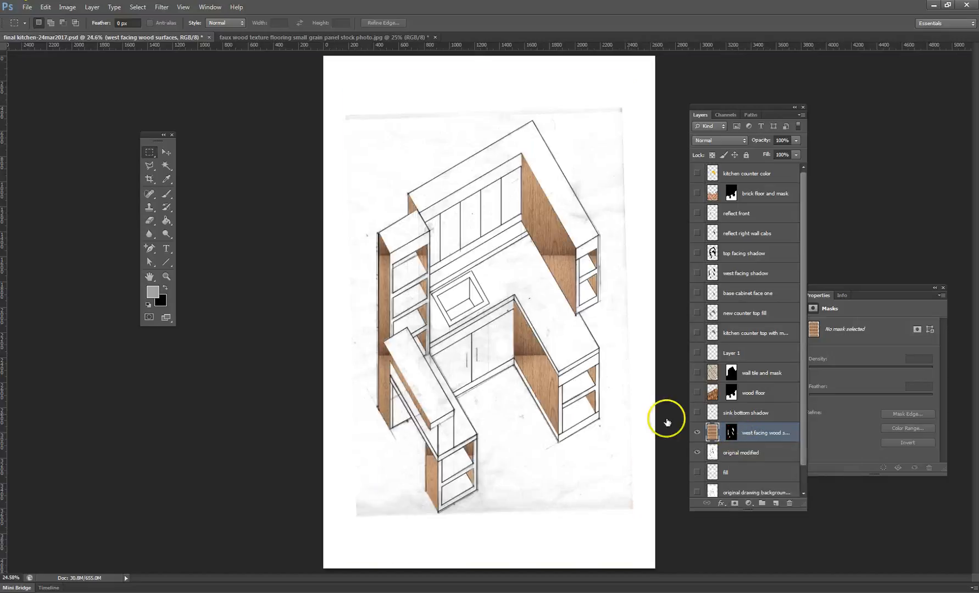